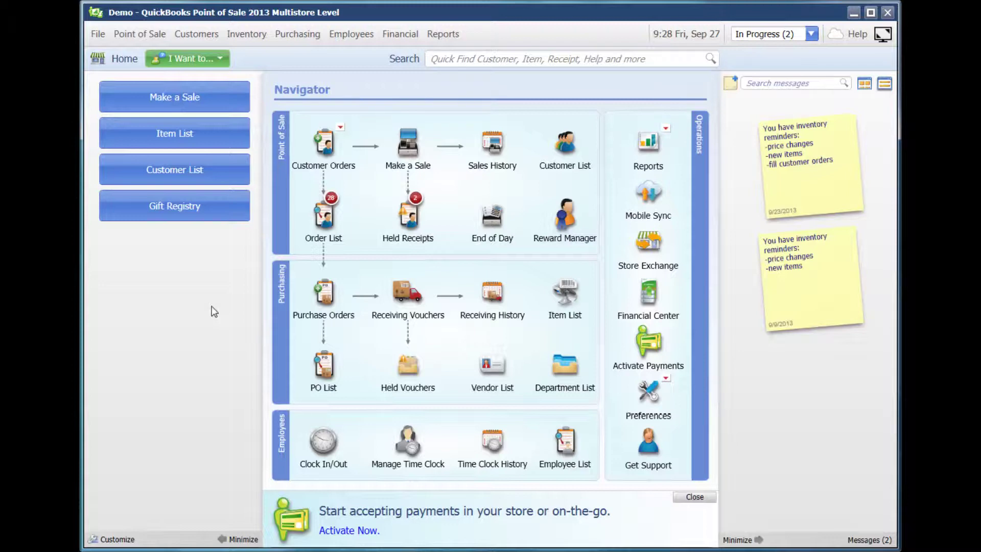
Start a new sales order with its status set to Registry.
left_click(140, 32)
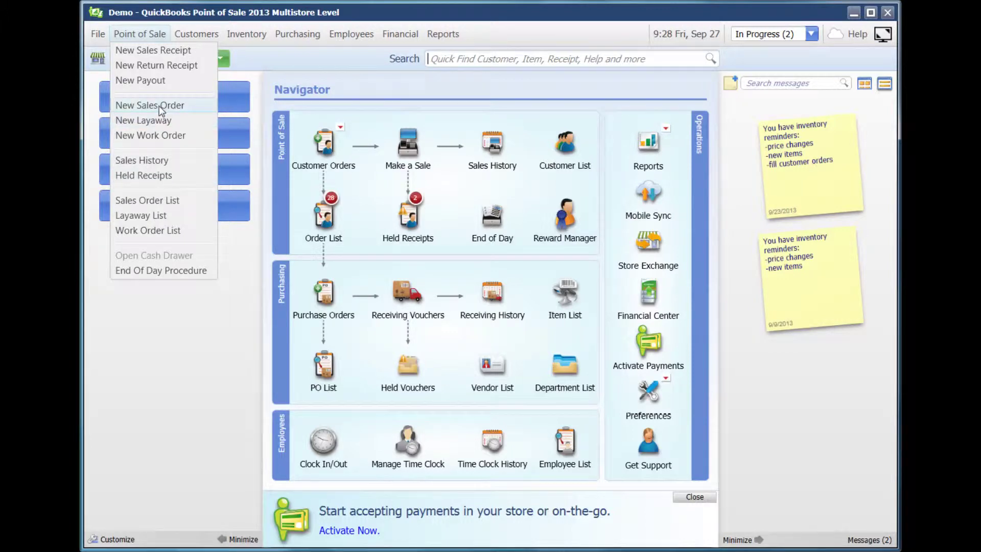
left_click(161, 106)
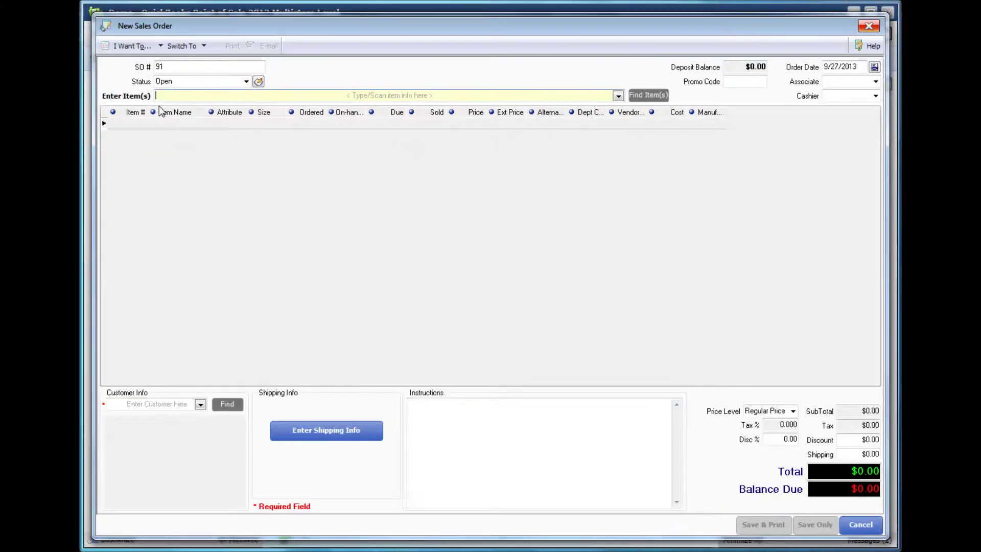
left_click(246, 82)
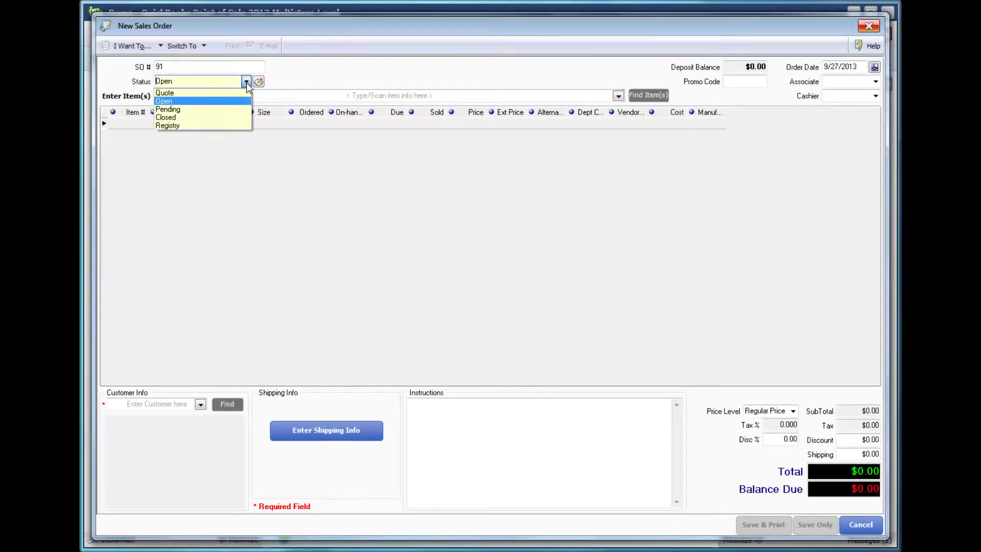
left_click(218, 128)
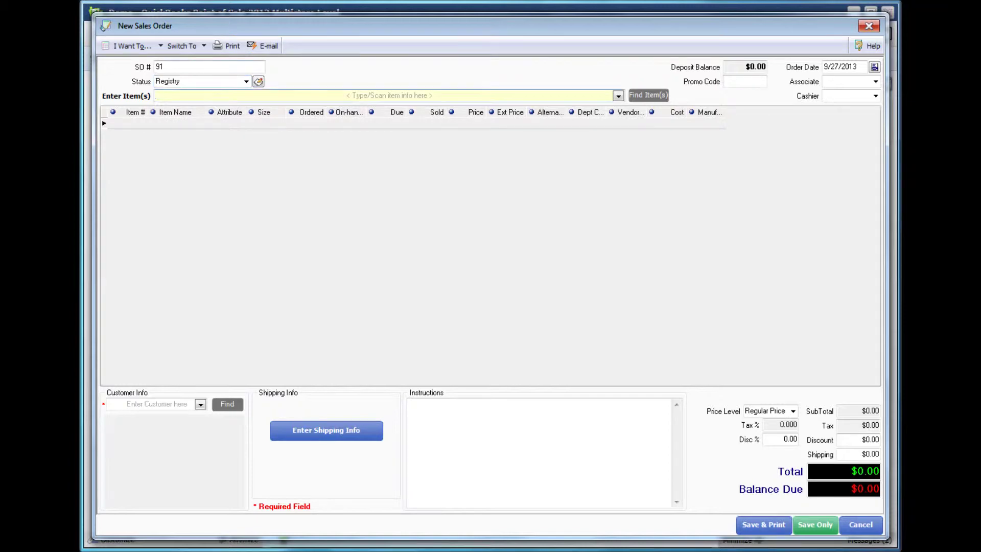
Add items 55, 56 and 57 to the registry sales order.
type("55")
key("Return")
type("56")
key("Return")
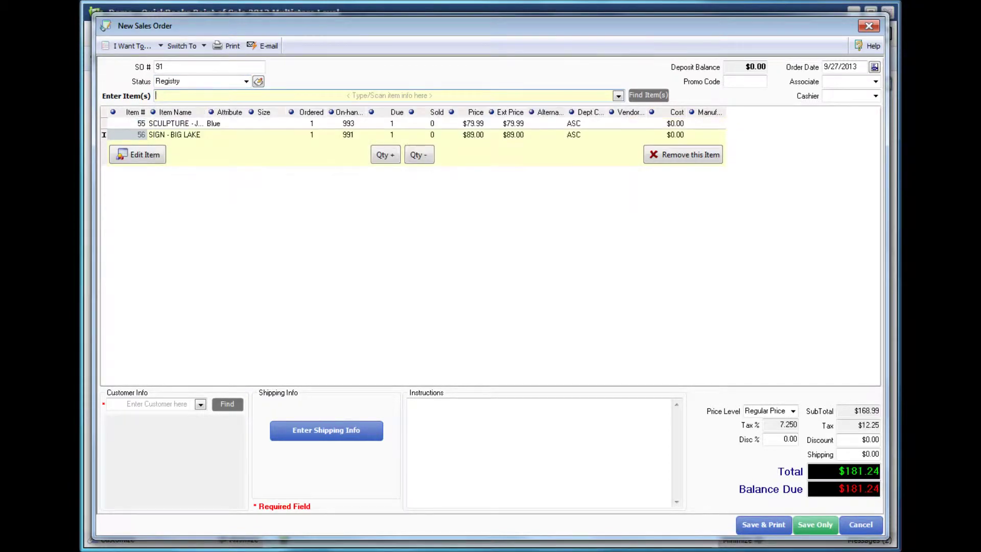
type("57")
key("Return")
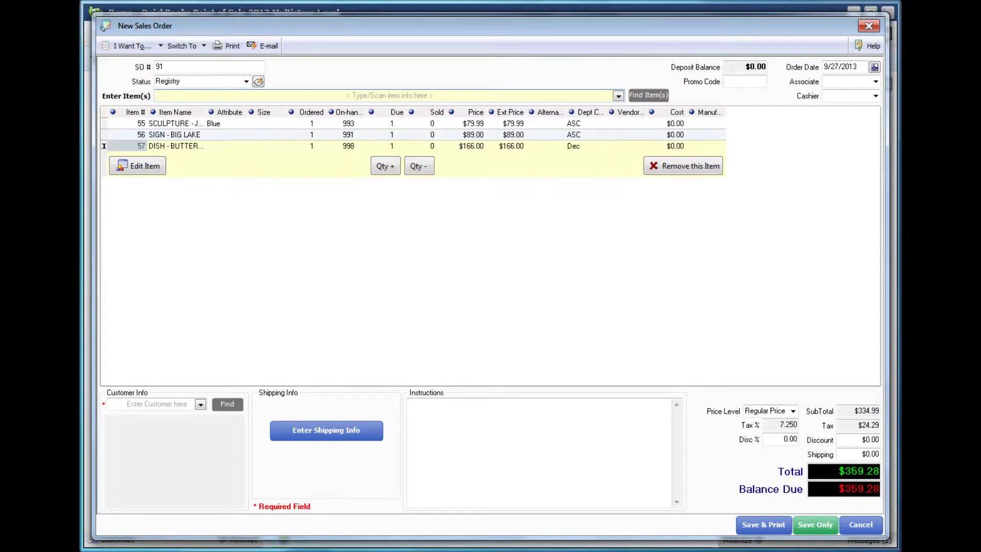
Set the ordered quantities of items 55, 56 and 57 to 5, 4 and 5, totalling $1,700.93.
left_click(322, 124)
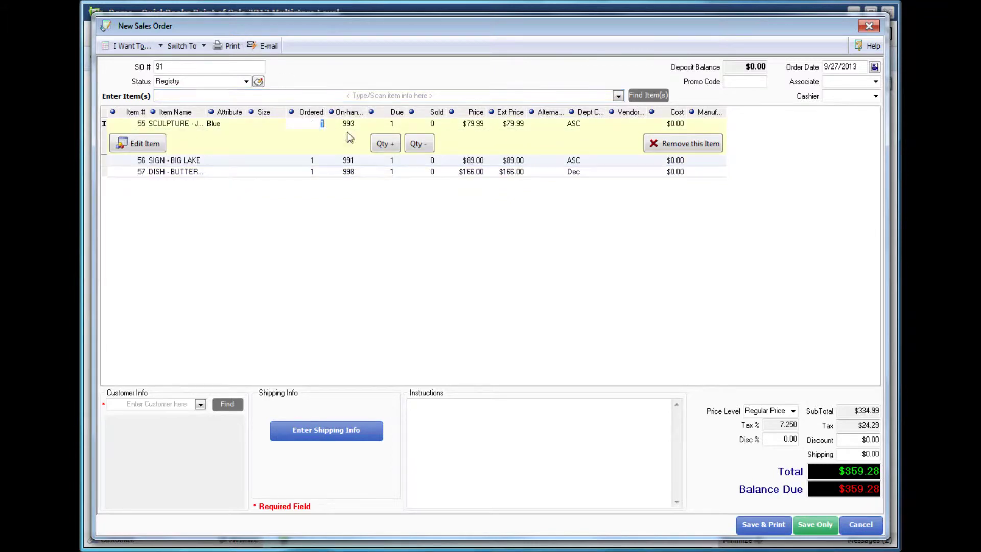
left_click(384, 144)
left_click(385, 144)
left_click(385, 144)
left_click(385, 144)
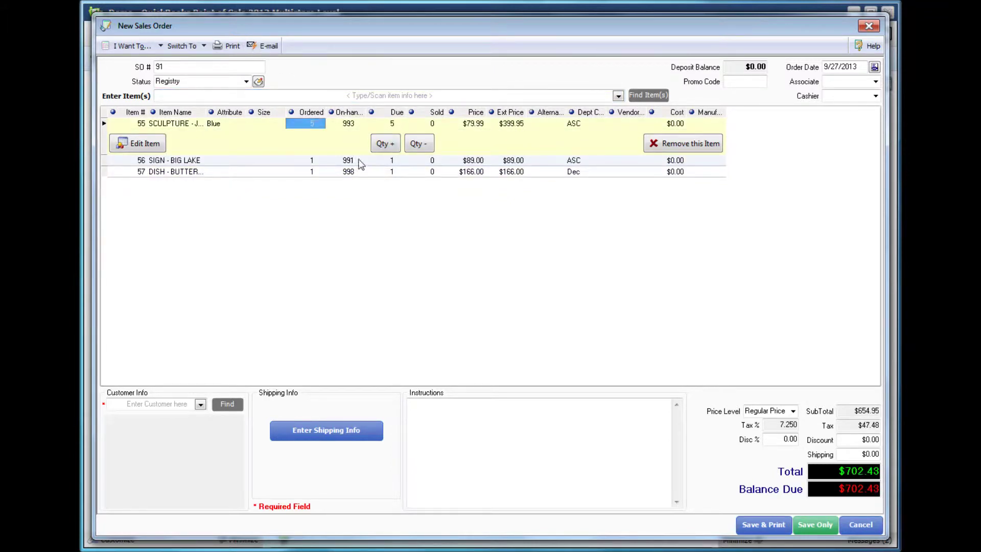
left_click(385, 162)
left_click(385, 162)
left_click(390, 160)
left_click(391, 160)
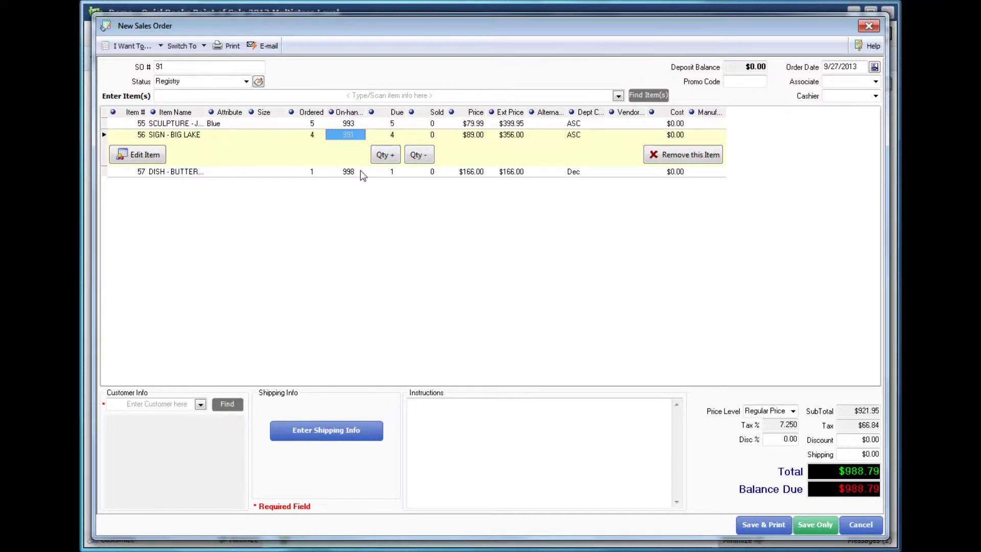
left_click(360, 171)
left_click(390, 168)
left_click(391, 168)
left_click(390, 168)
left_click(391, 168)
left_click(391, 168)
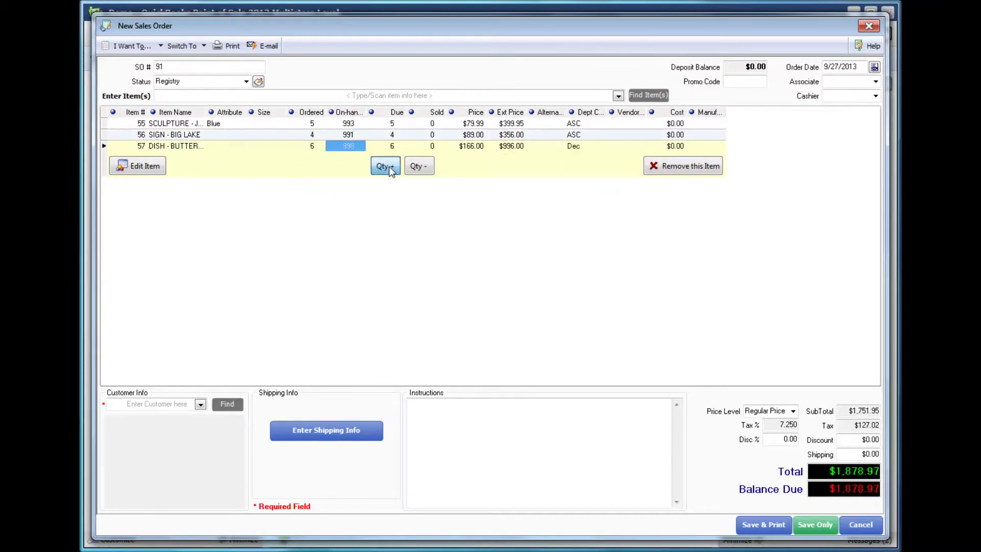
left_click(391, 168)
left_click(390, 168)
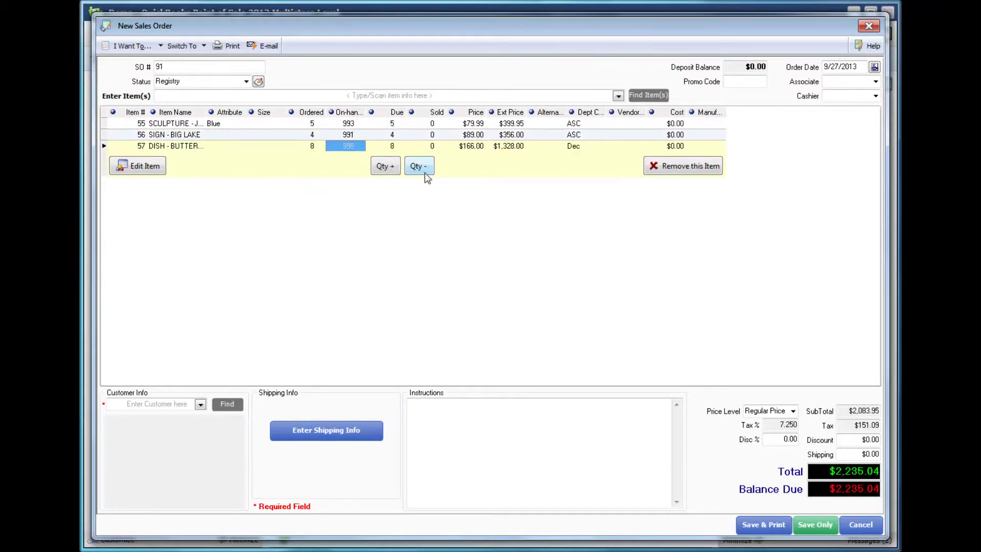
left_click(424, 170)
left_click(423, 170)
left_click(424, 170)
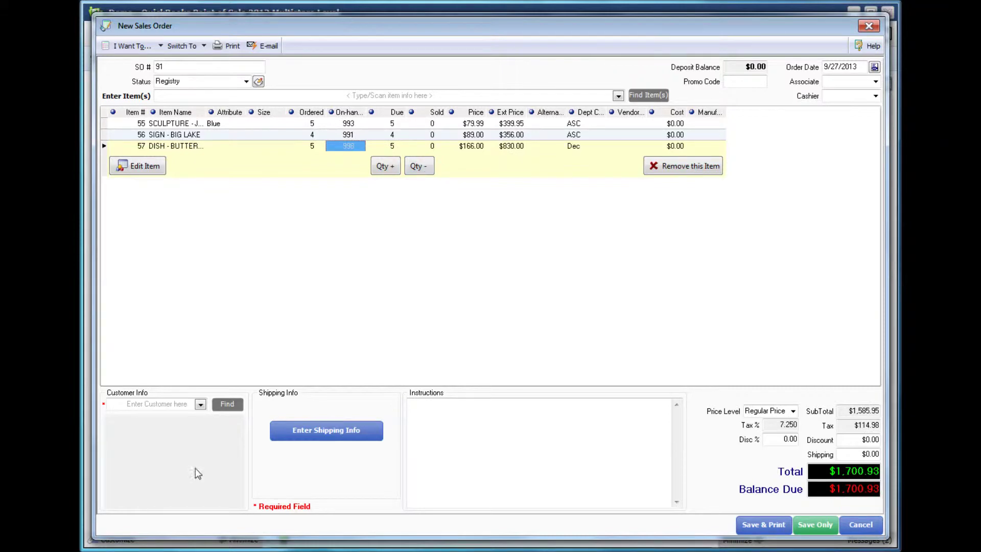
left_click(170, 403)
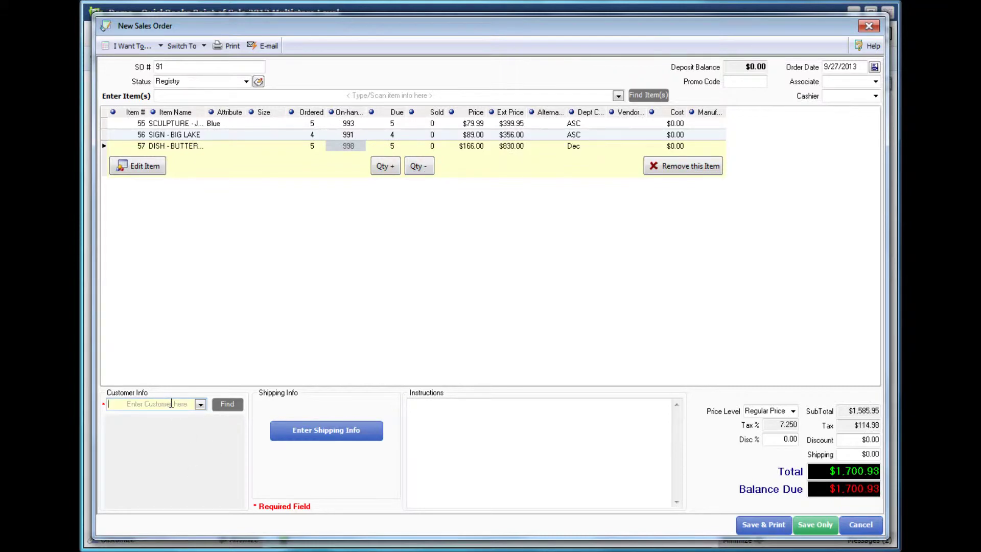
Assign the existing customer, found by last name, to sales order 91 and save it.
type("Austin")
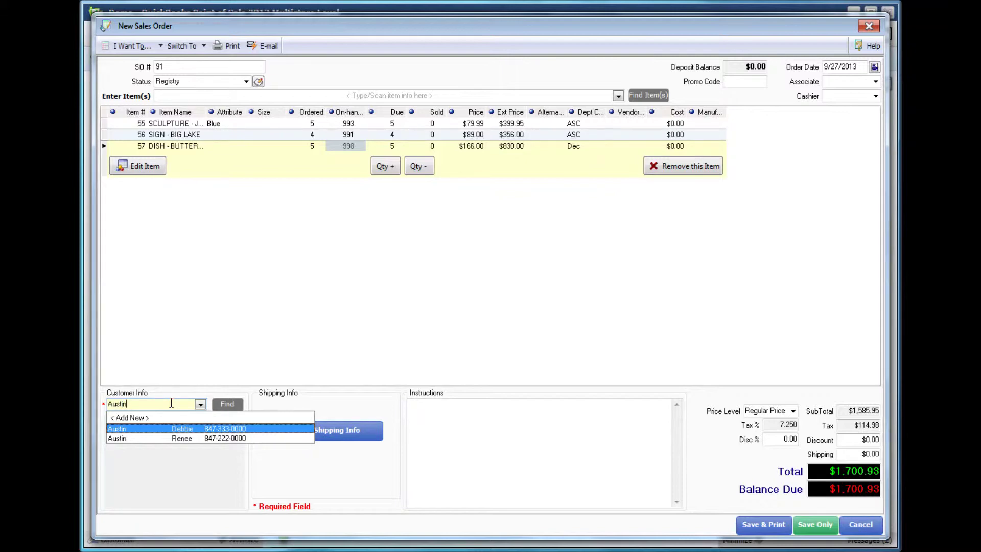
left_click(191, 430)
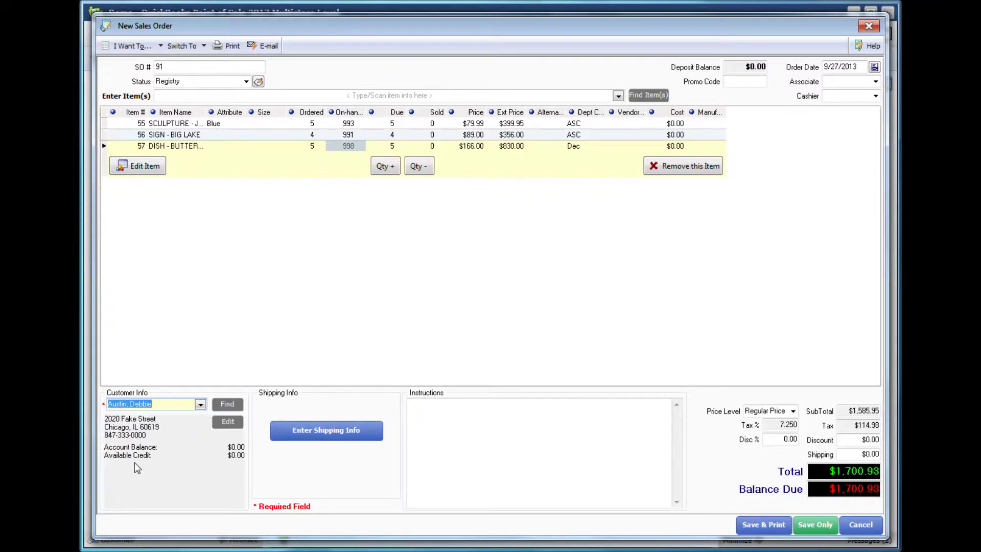
left_click(816, 524)
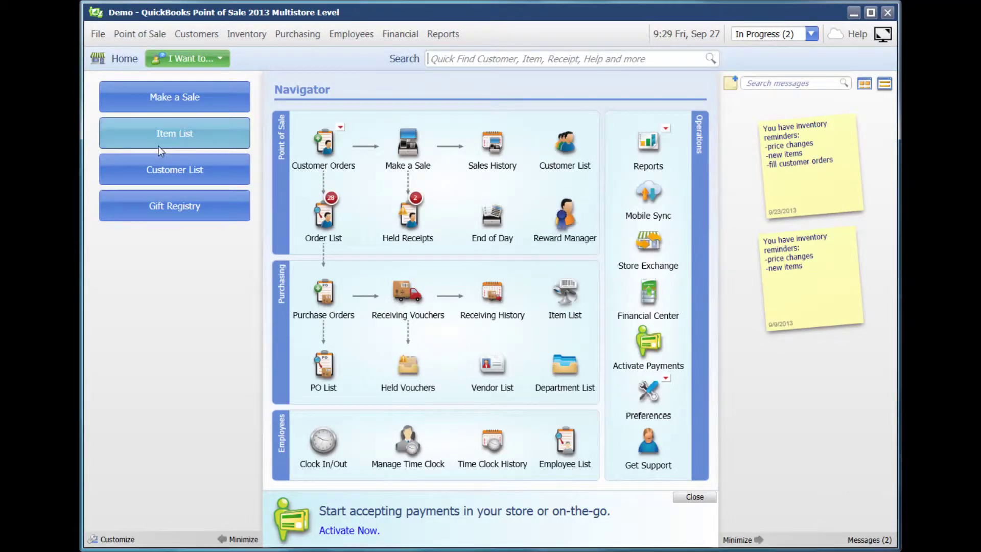
left_click(166, 214)
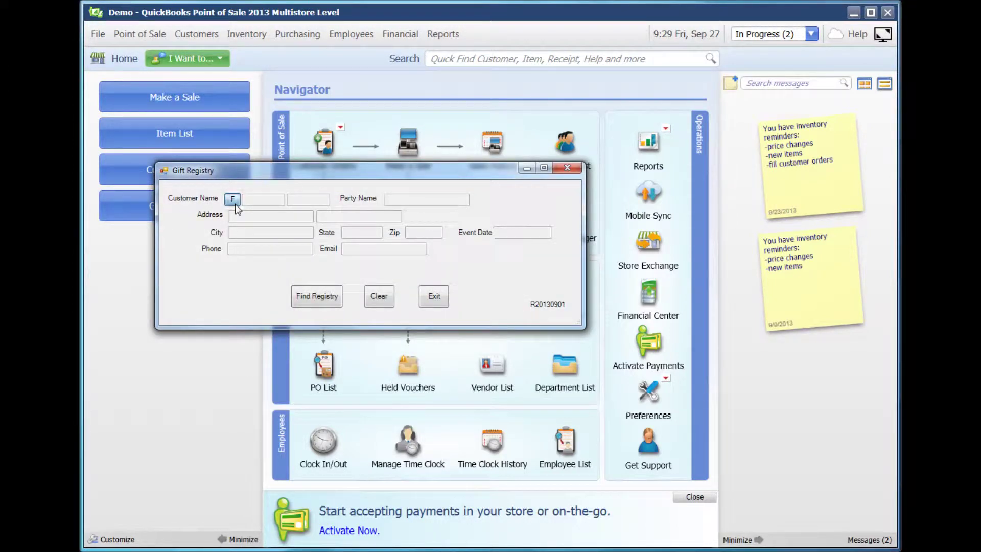
left_click(234, 202)
type("Austin")
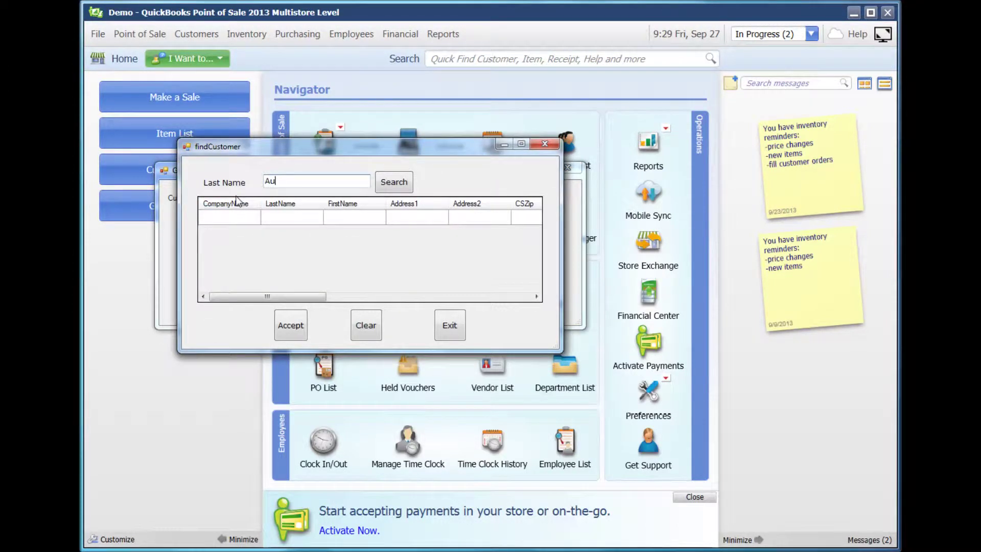
left_click(396, 182)
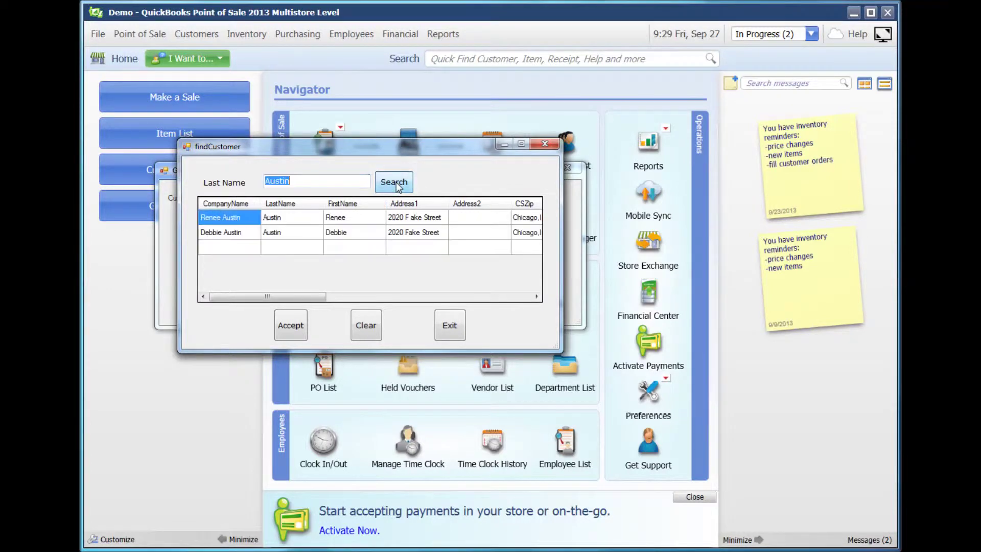
left_click(240, 233)
left_click(286, 332)
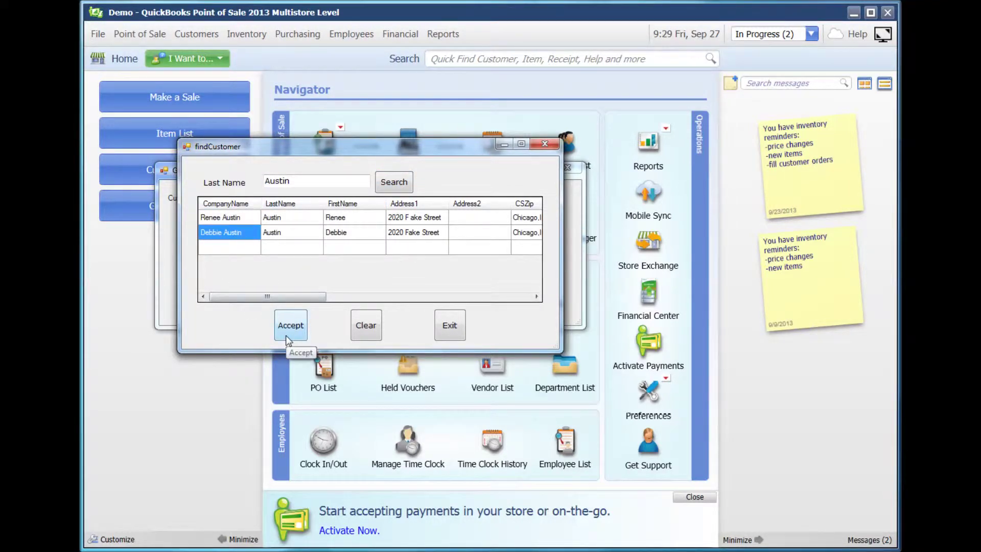
left_click(320, 298)
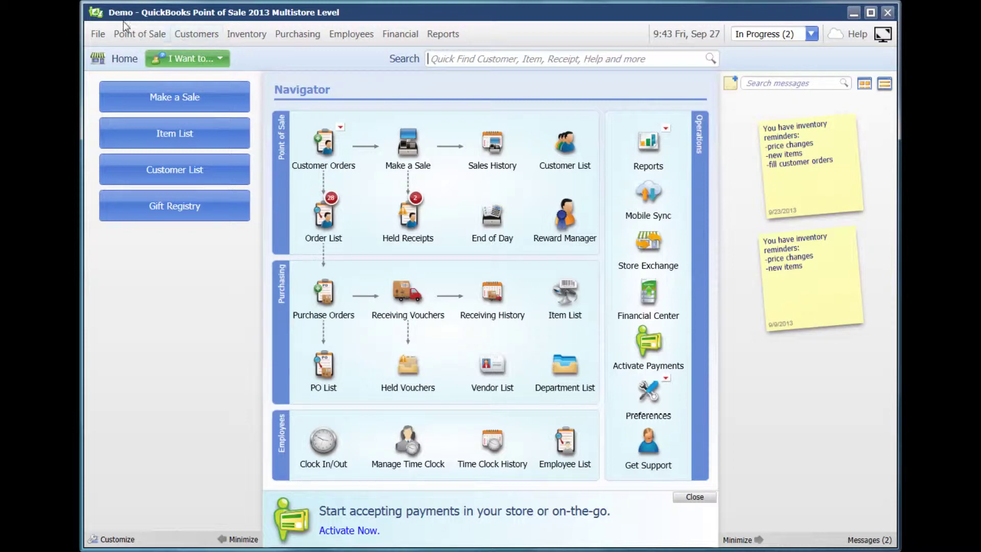
left_click(140, 35)
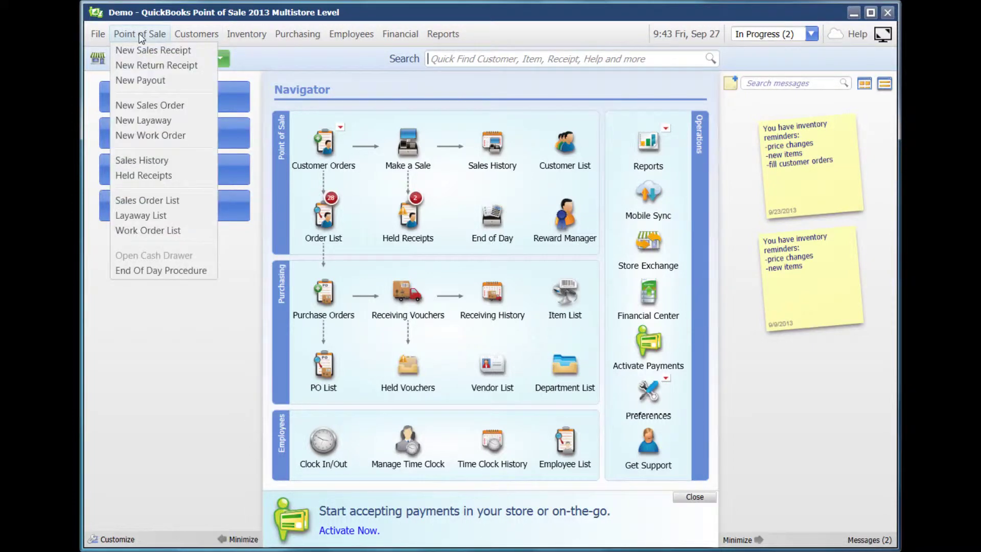
Find the customer's registry orders by last name and reopen order 91, $975.92 due.
left_click(151, 199)
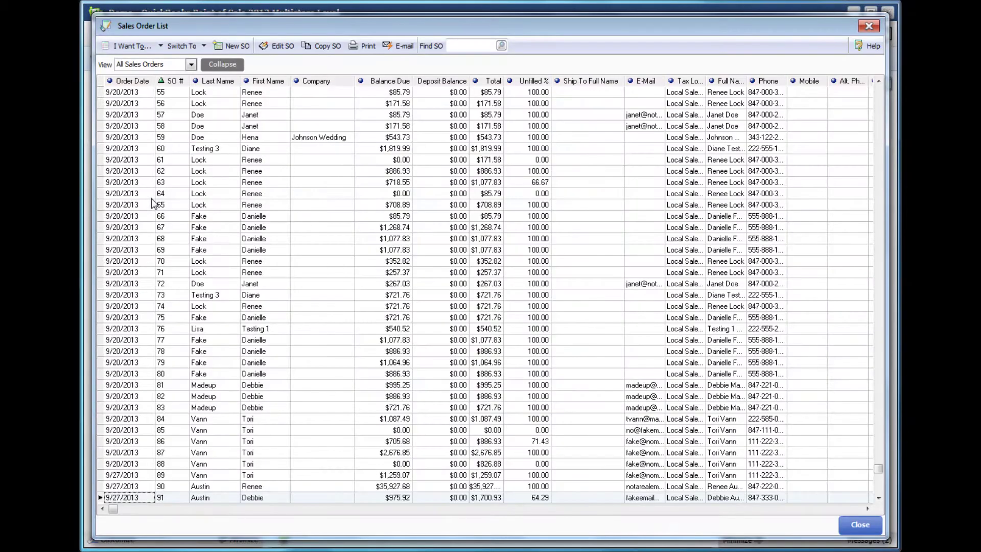
left_click(483, 44)
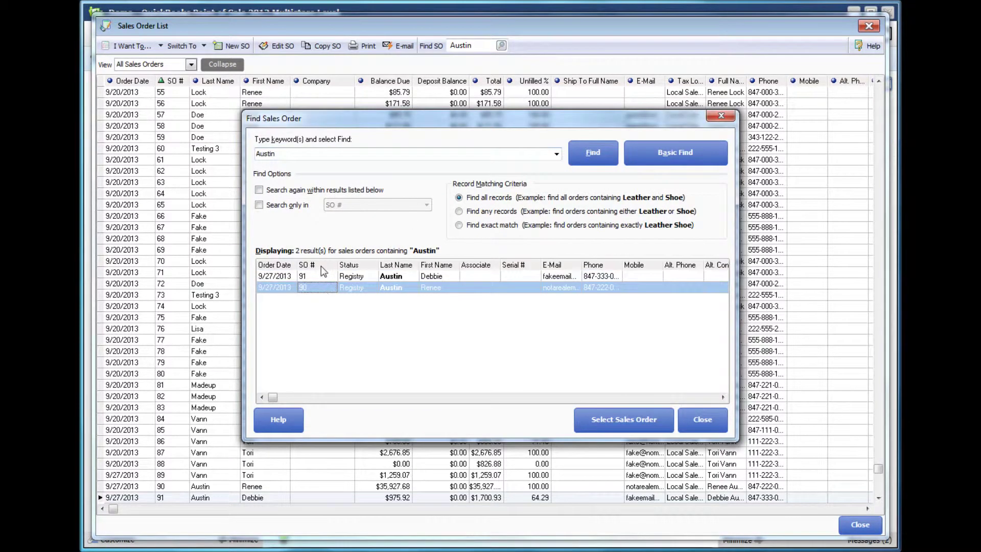
left_click(323, 276)
left_click(601, 419)
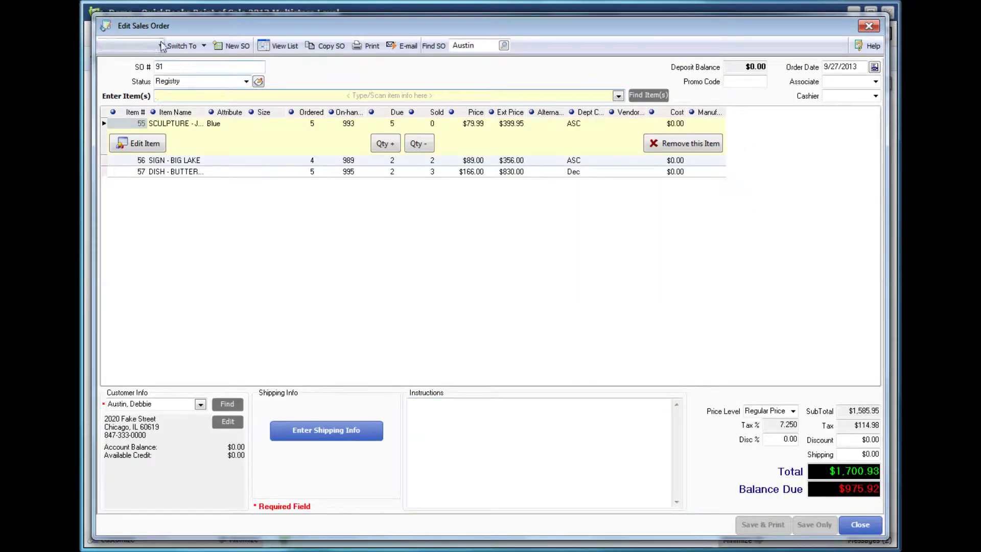
left_click(138, 45)
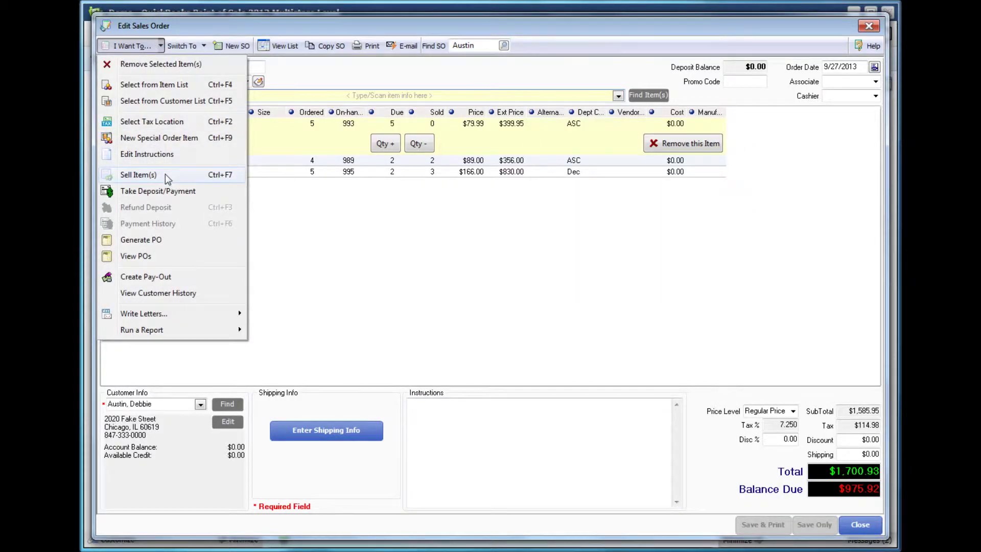
Sell 5 SIGN - BIG LAKE and 4 DISH - BUTTERFLY from the order on a sales receipt.
left_click(164, 174)
left_click(348, 210)
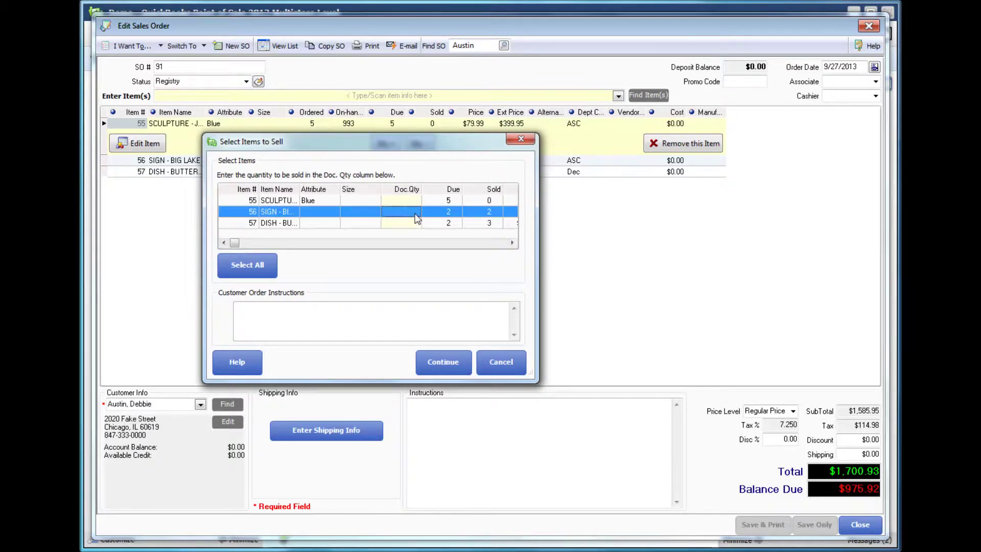
type("5")
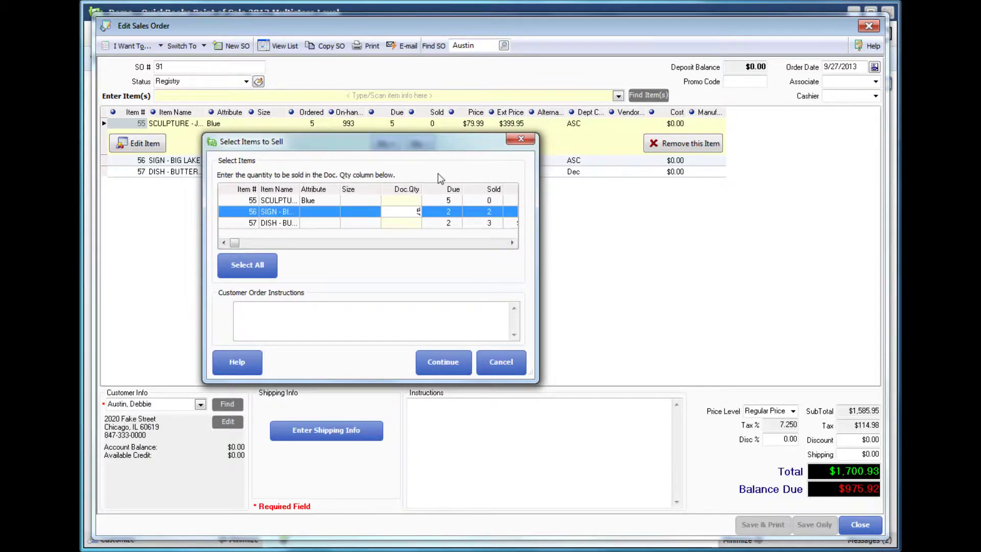
left_click(407, 225)
type("4")
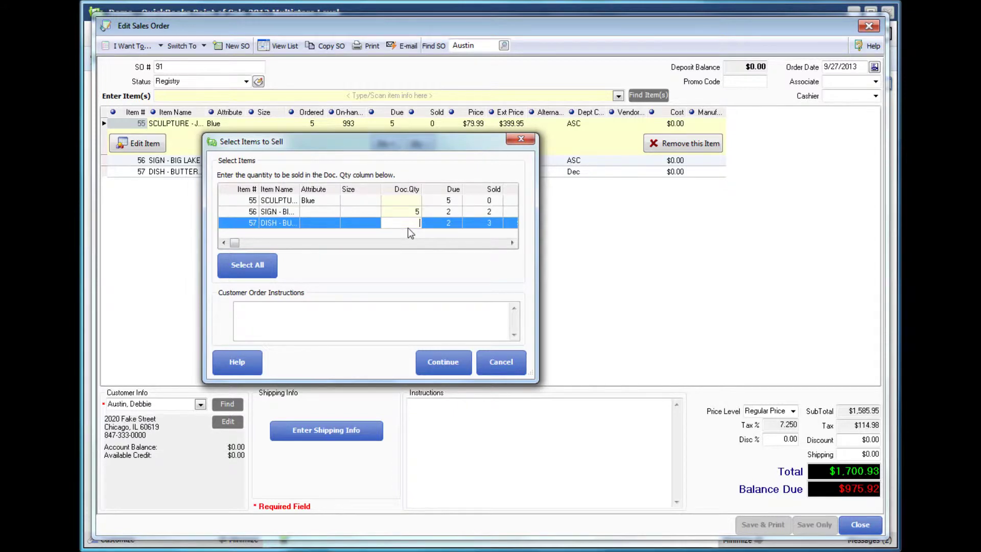
left_click(442, 363)
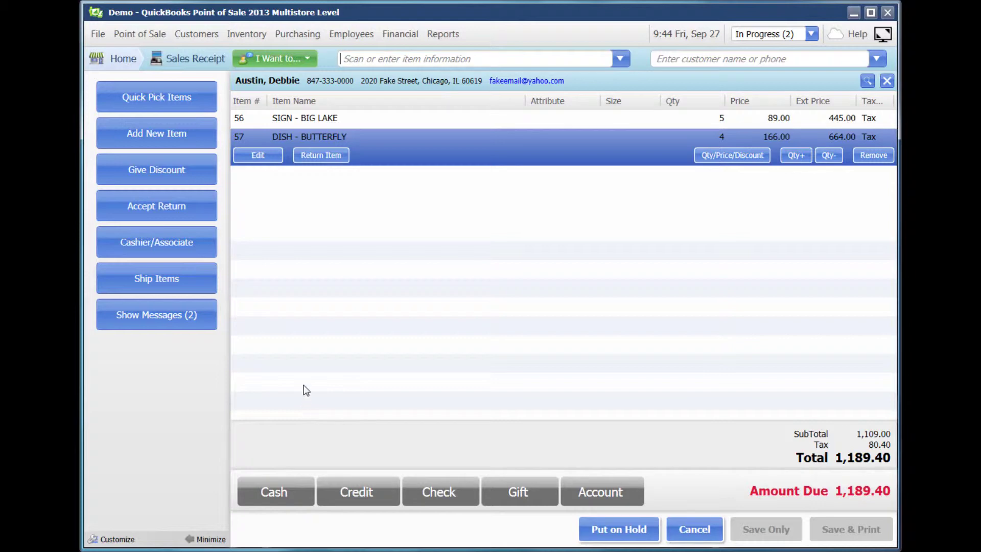
Pay the 1,189.40 in cash and save the receipt with a newly added customer.
left_click(276, 497)
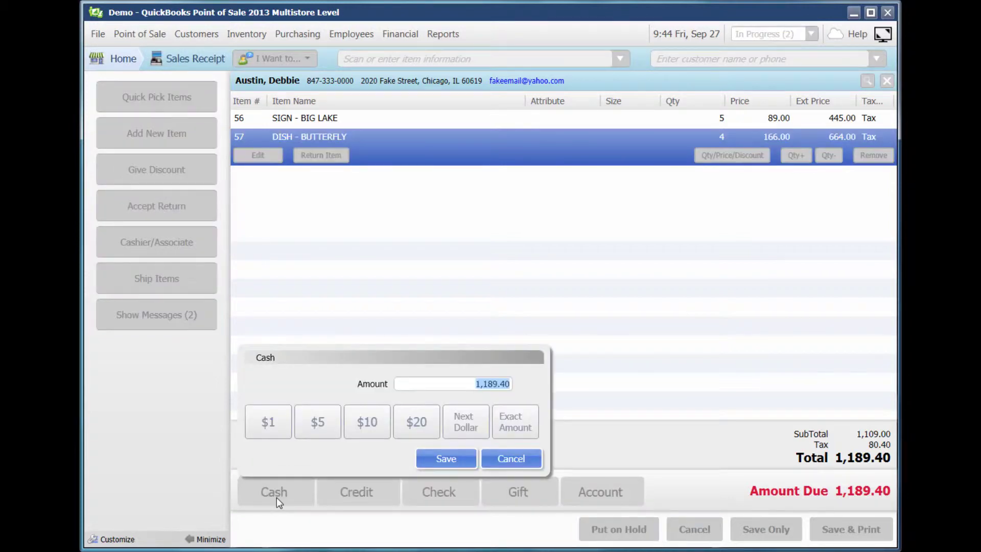
left_click(454, 461)
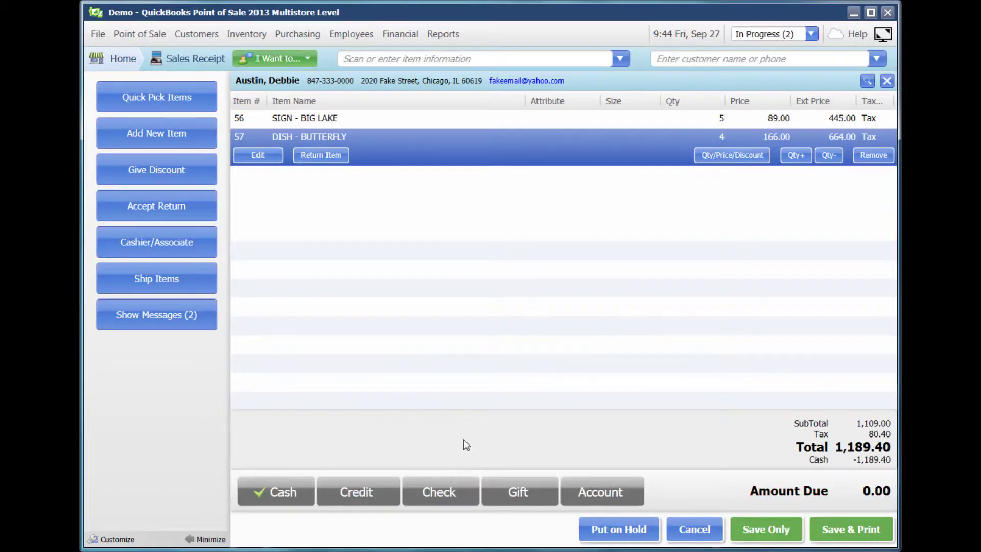
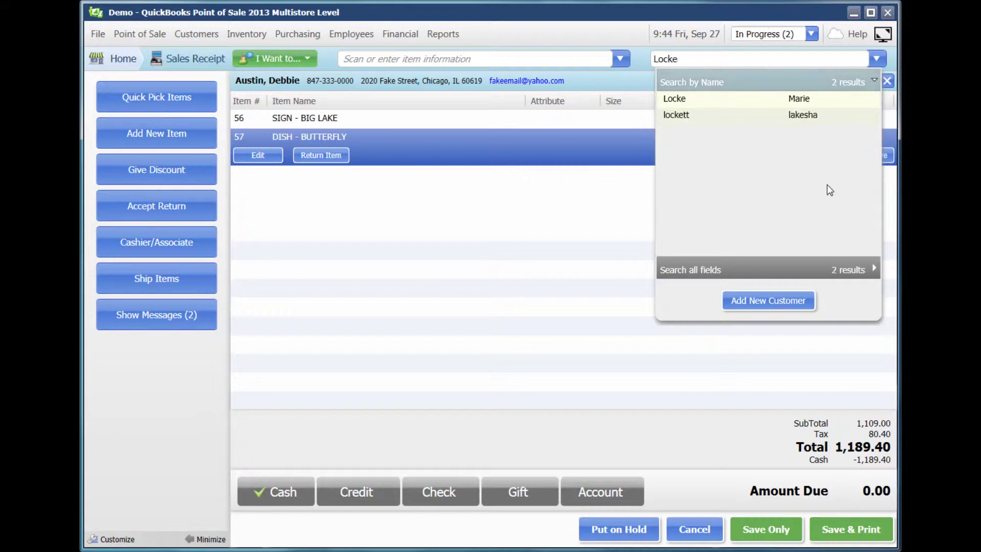
left_click(774, 301)
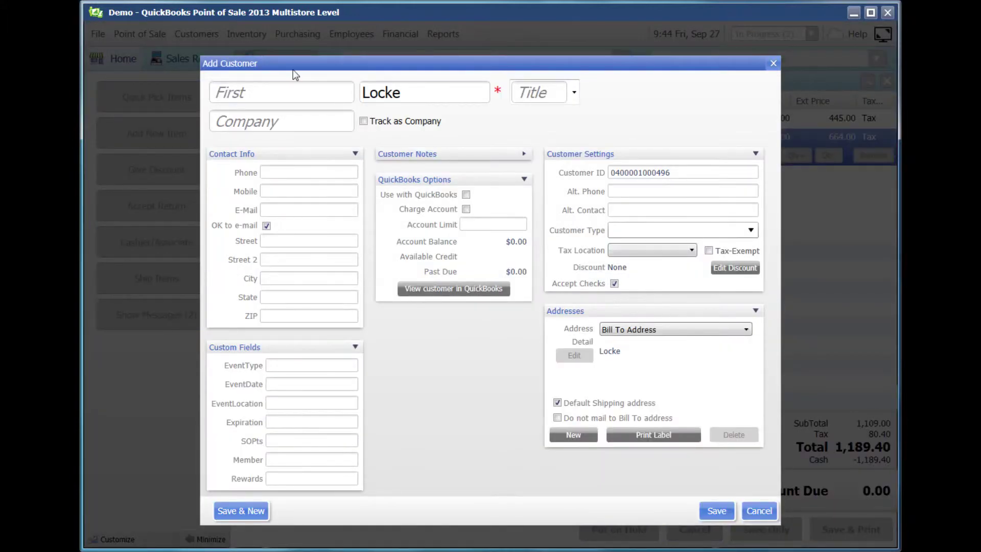
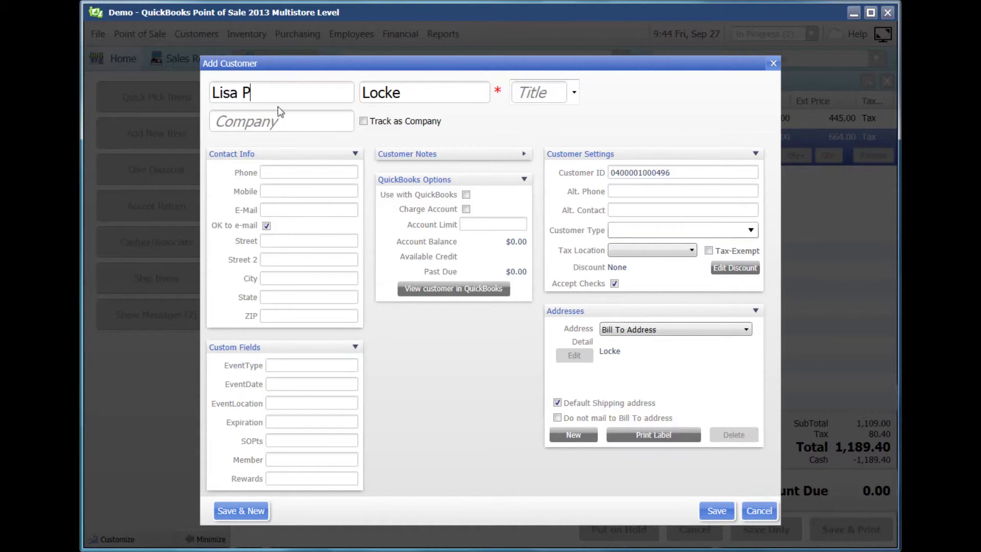
left_click(717, 510)
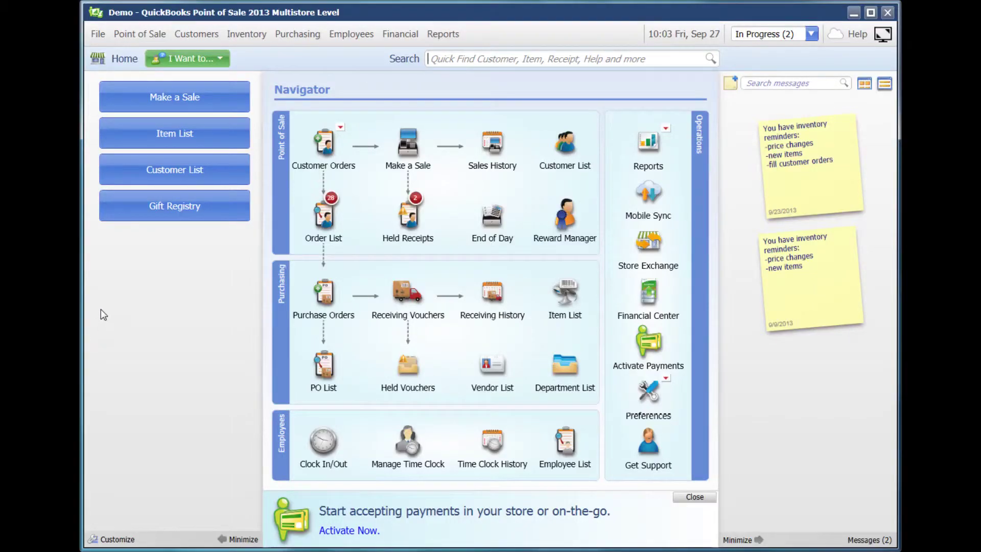
Generate the Gift Registry report for the customer found by last name.
left_click(167, 212)
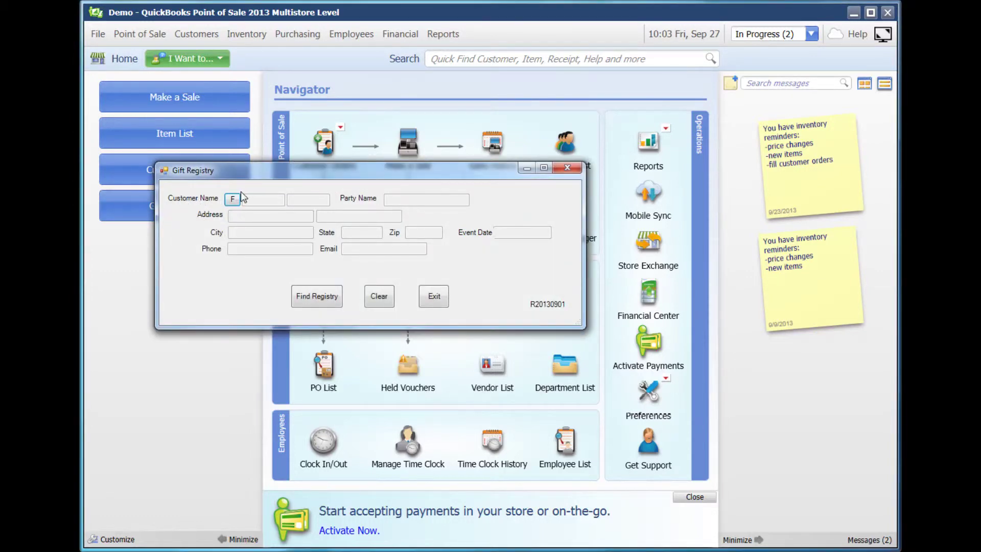
left_click(233, 198)
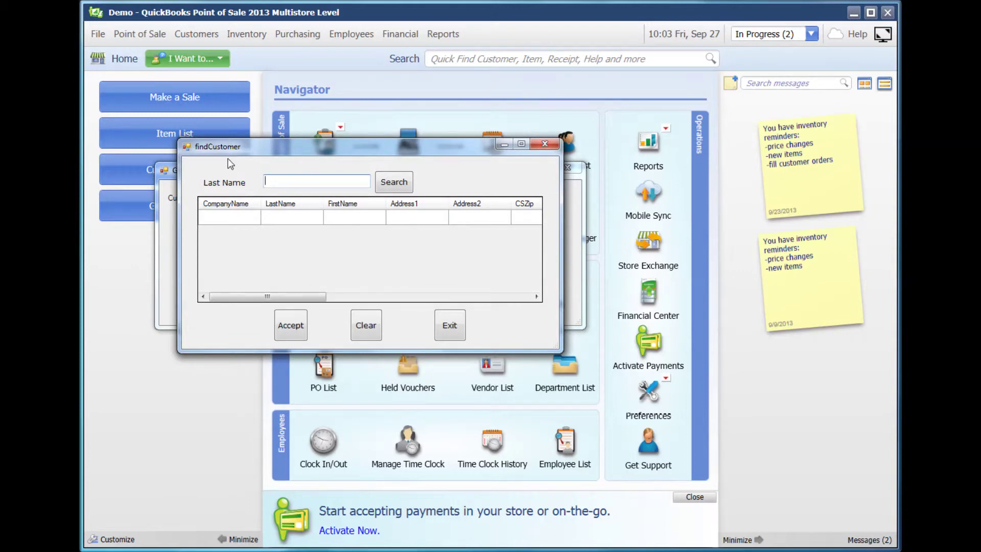
type("Austin")
left_click(392, 190)
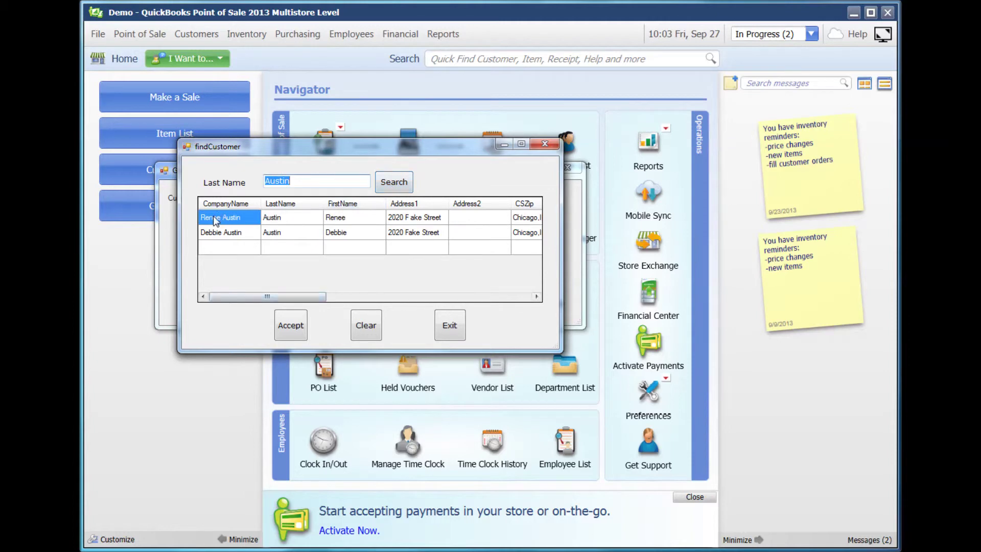
left_click(287, 322)
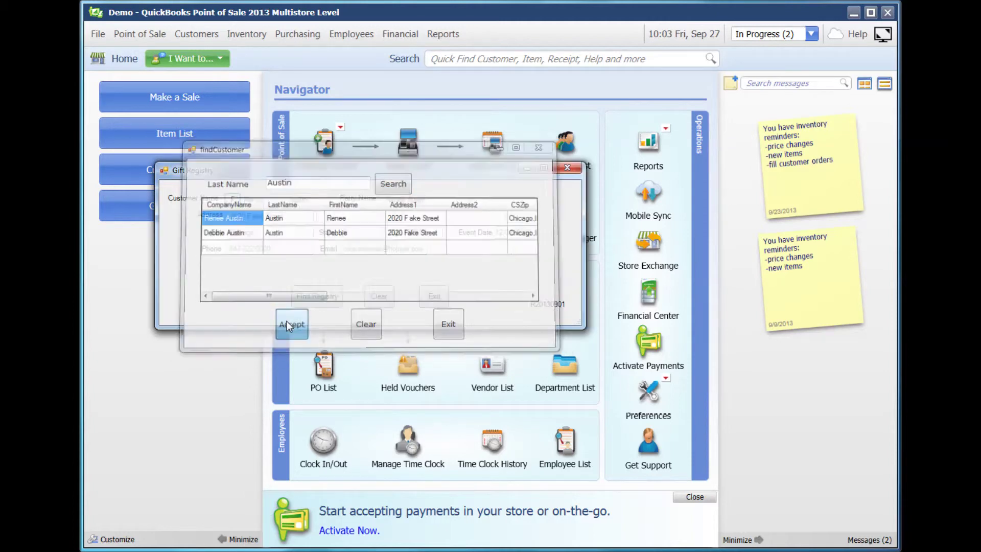
left_click(327, 297)
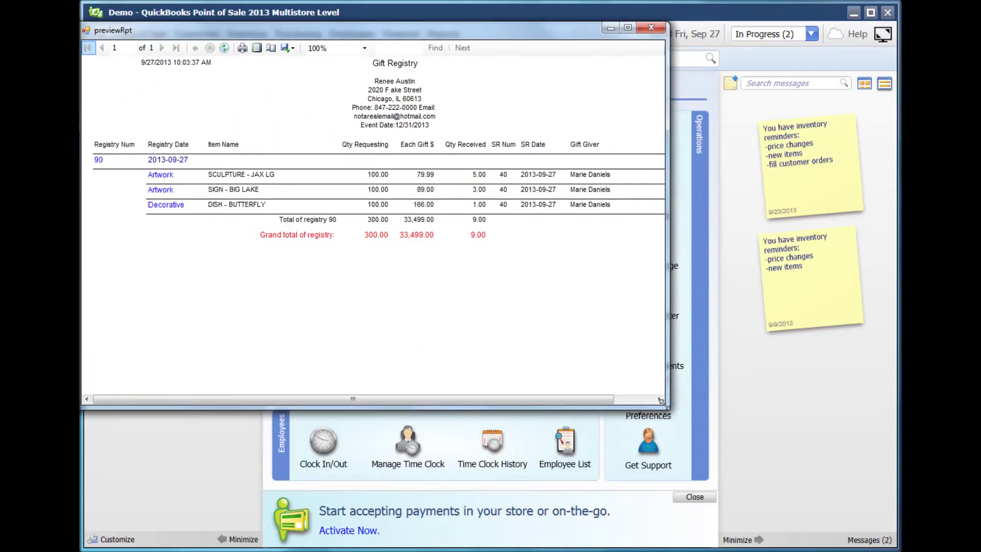
Enlarge the report preview window to show the full Gift Registry report.
left_click_drag(666, 414, 869, 483)
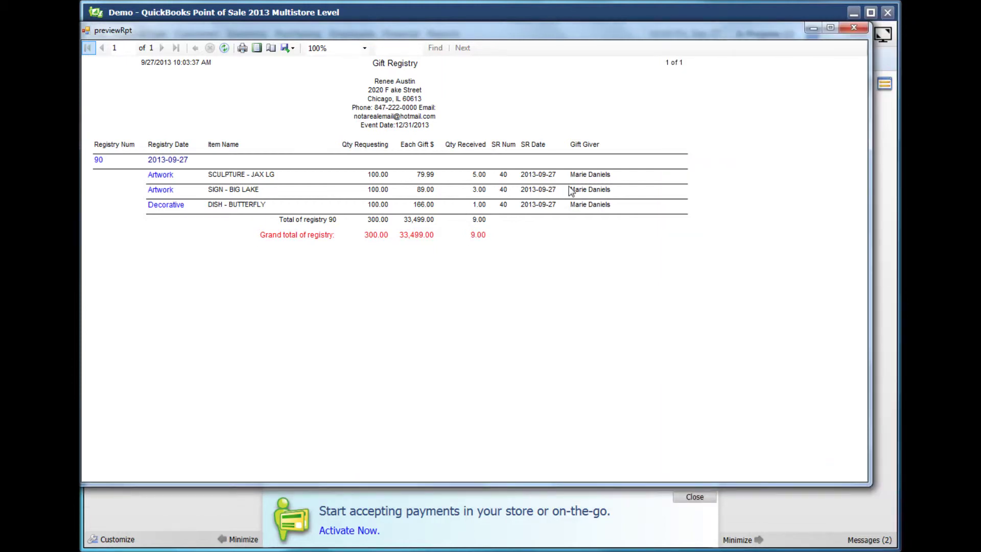